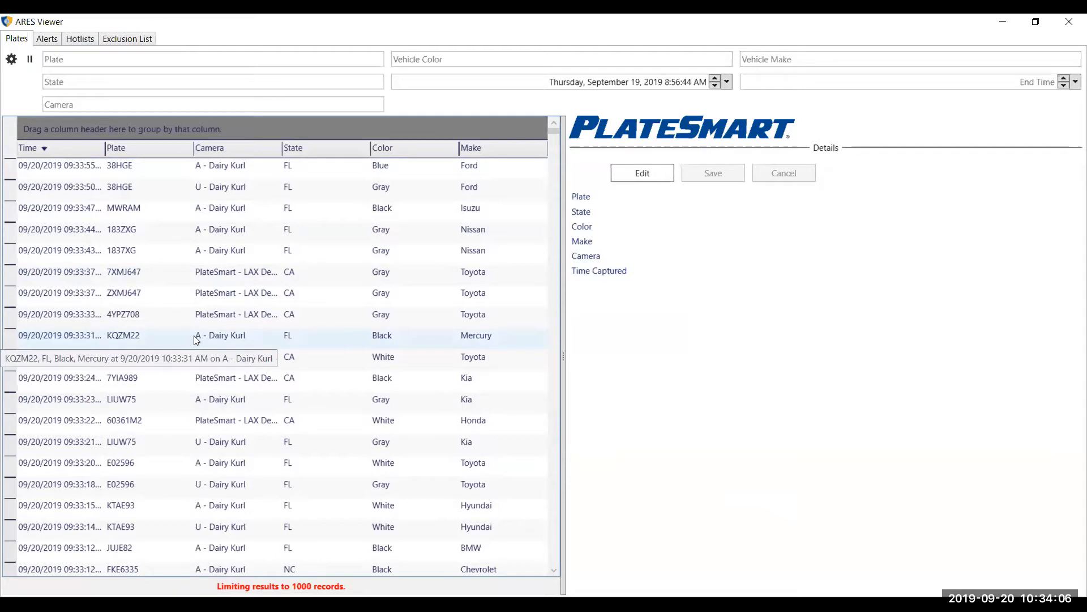
# Pause the live plate feed and filter the captures by the partial plate 56.
pyautogui.click(208, 253)
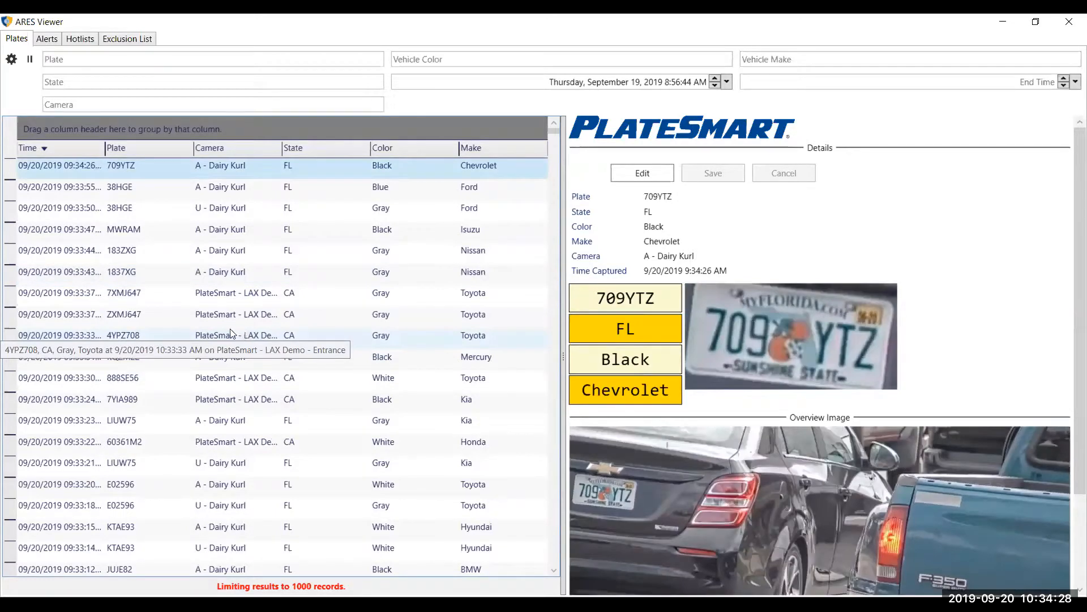
pyautogui.click(31, 61)
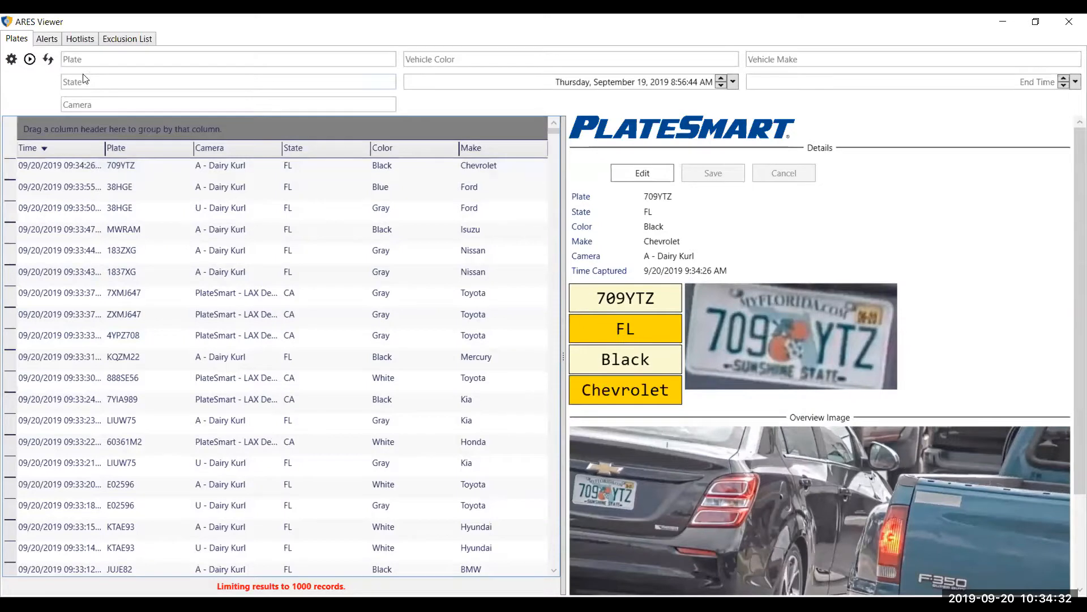
pyautogui.click(109, 62)
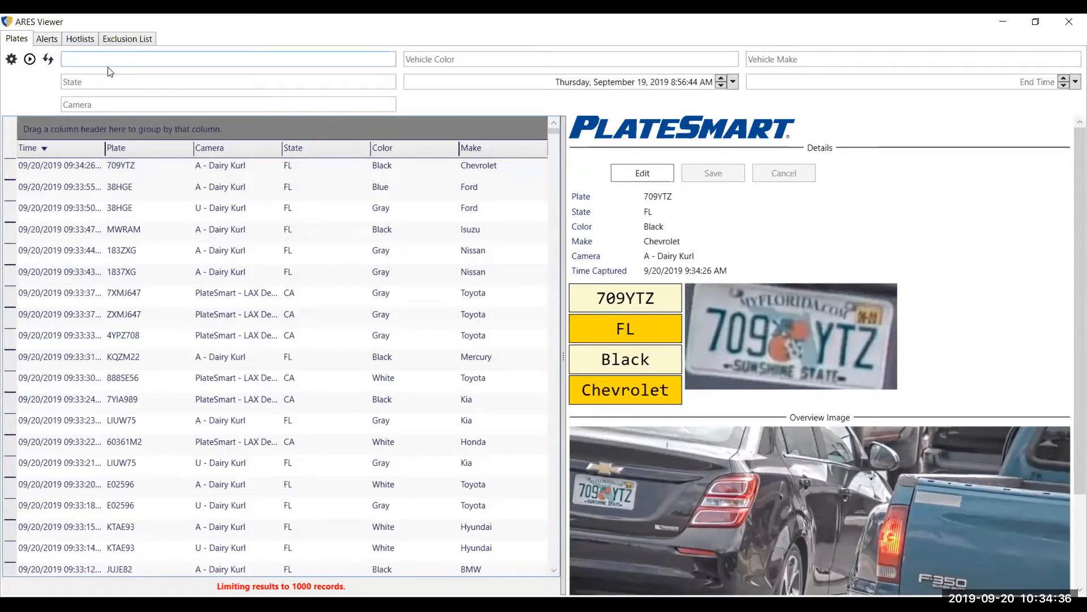
pyautogui.write('56')
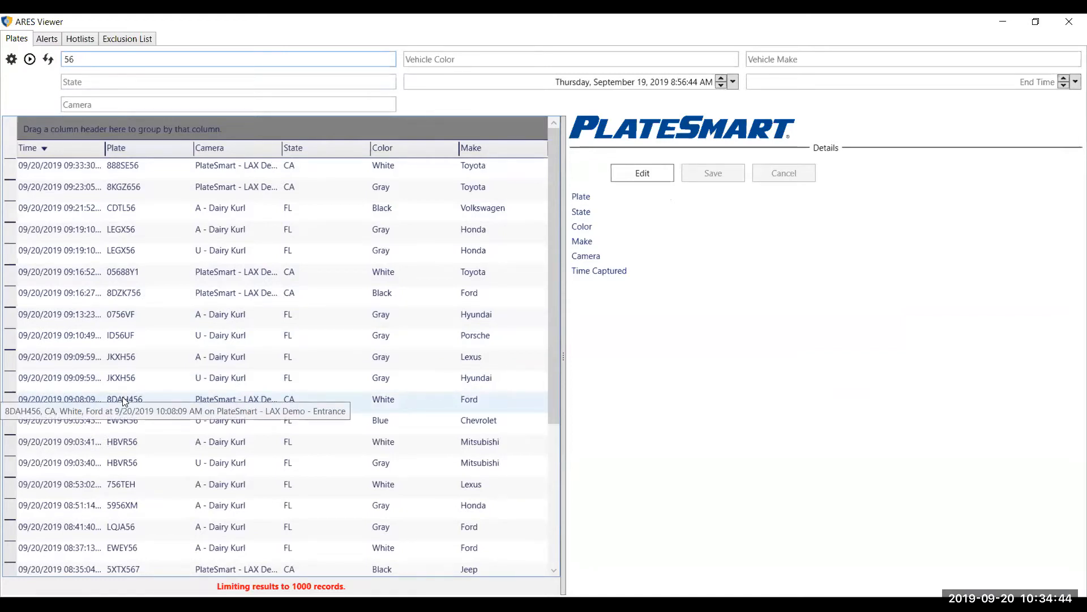
# Narrow the captures to vehicle color white and make ford, and open the details of the Florida record.
pyautogui.click(453, 58)
pyautogui.write('white')
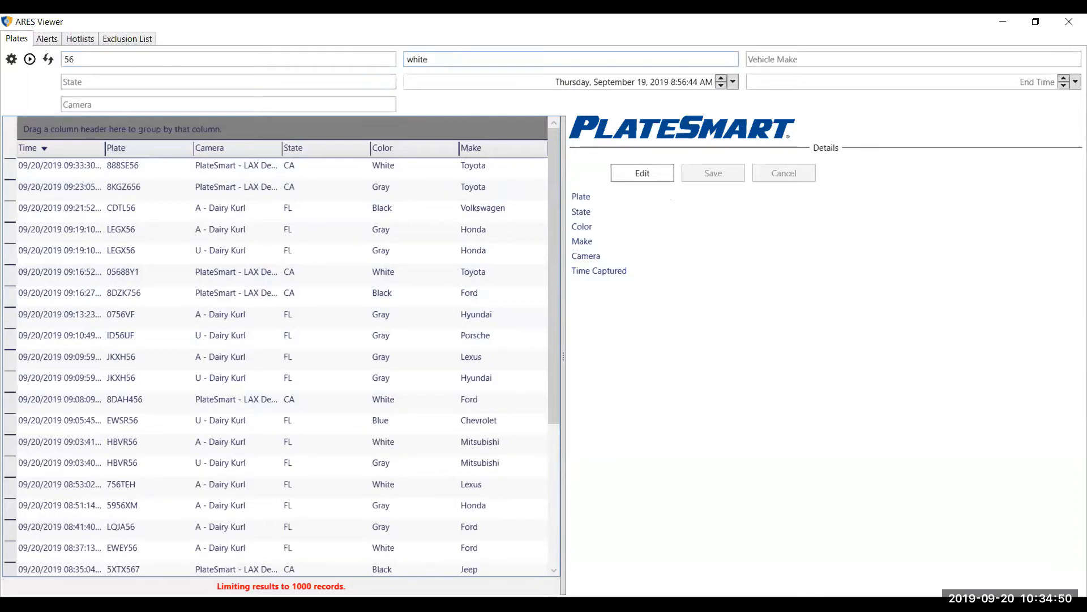
pyautogui.click(863, 57)
pyautogui.write('ford')
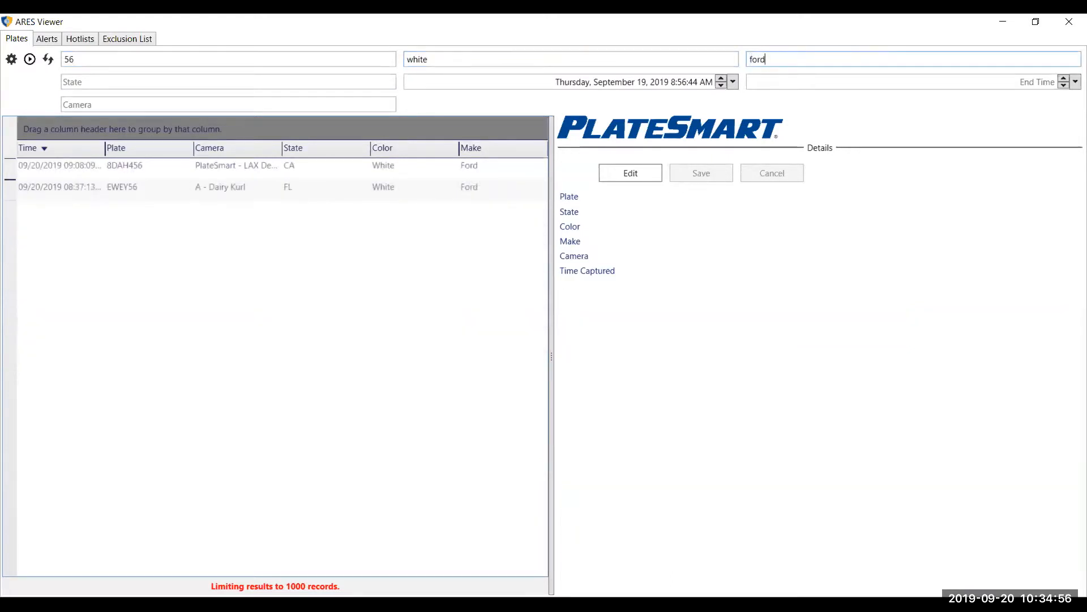
pyautogui.click(150, 188)
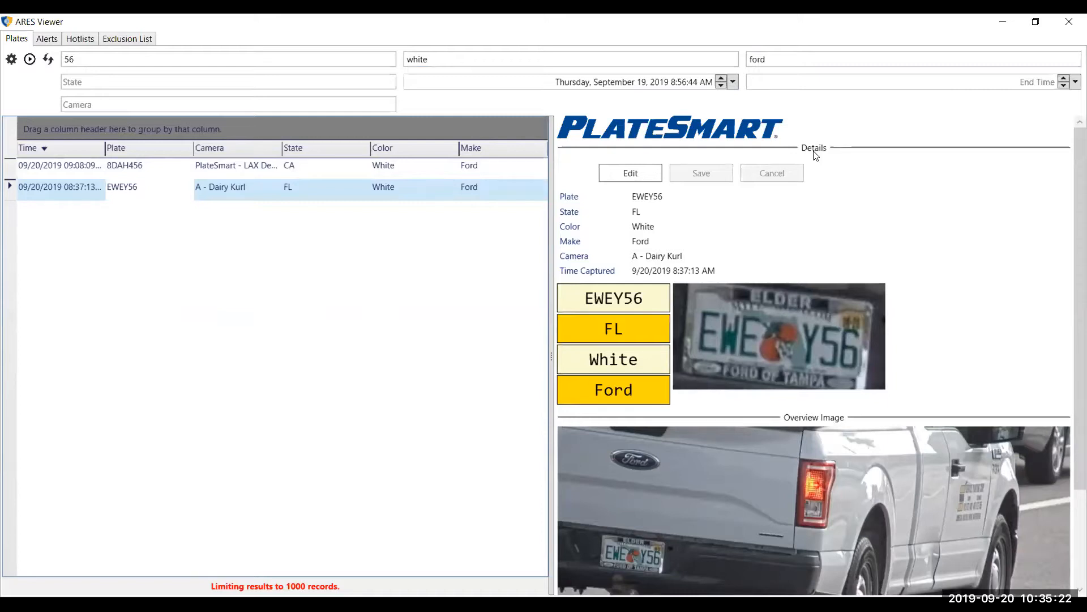
# Clear the vehicle make, vehicle color and plate filters from the captures list.
pyautogui.click(783, 64)
pyautogui.press('BackSpace')
pyautogui.press('BackSpace')
pyautogui.press('BackSpace')
pyautogui.press('BackSpace')
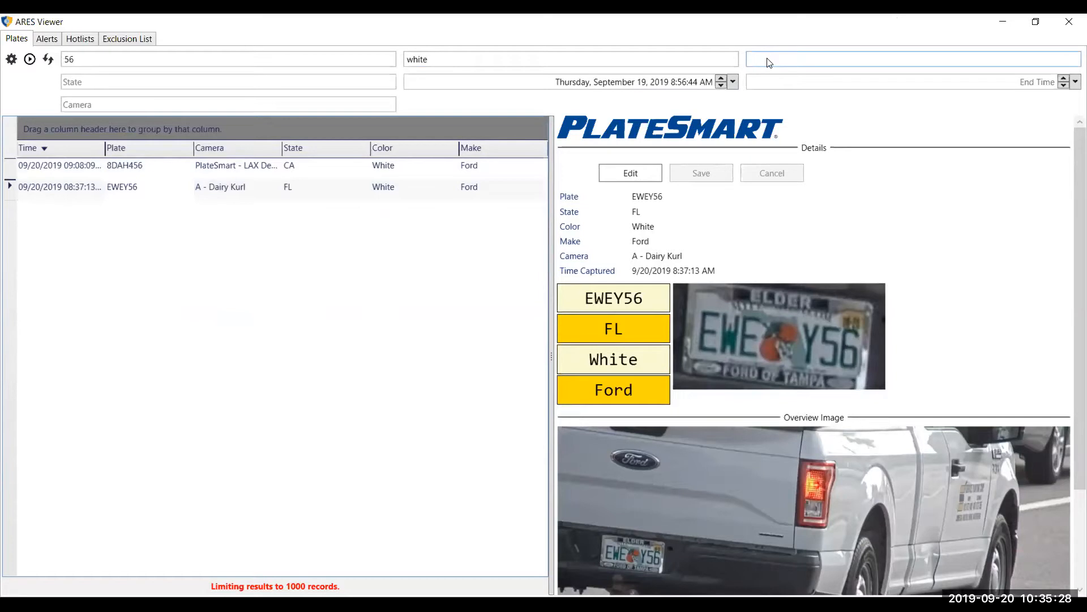
pyautogui.click(541, 63)
pyautogui.press('BackSpace')
pyautogui.press('BackSpace')
pyautogui.press('BackSpace')
pyautogui.press('BackSpace')
pyautogui.press('BackSpace')
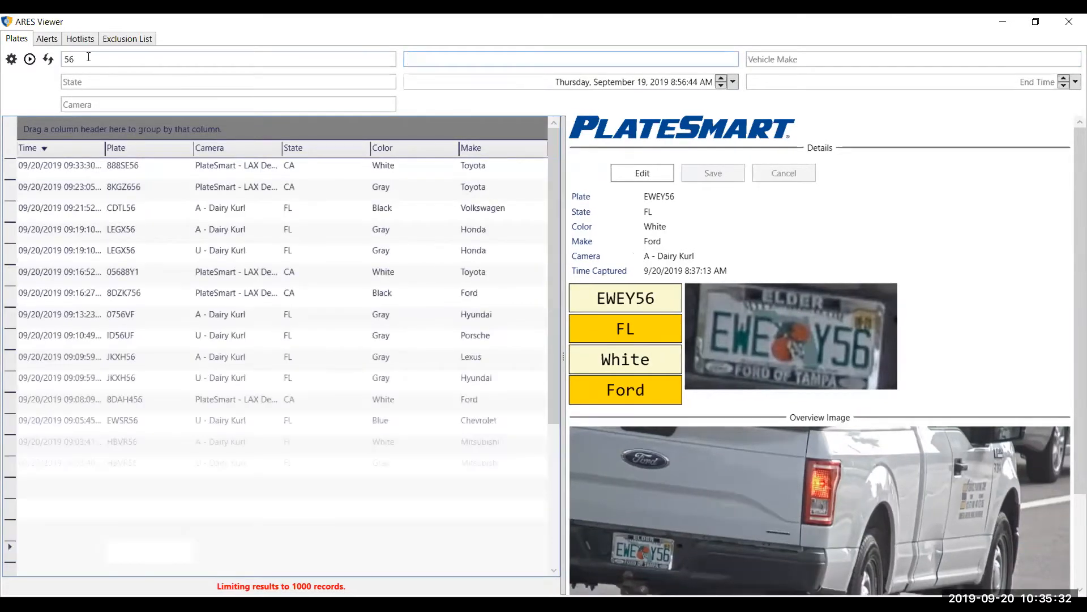
pyautogui.click(85, 61)
pyautogui.press('BackSpace')
pyautogui.press('BackSpace')
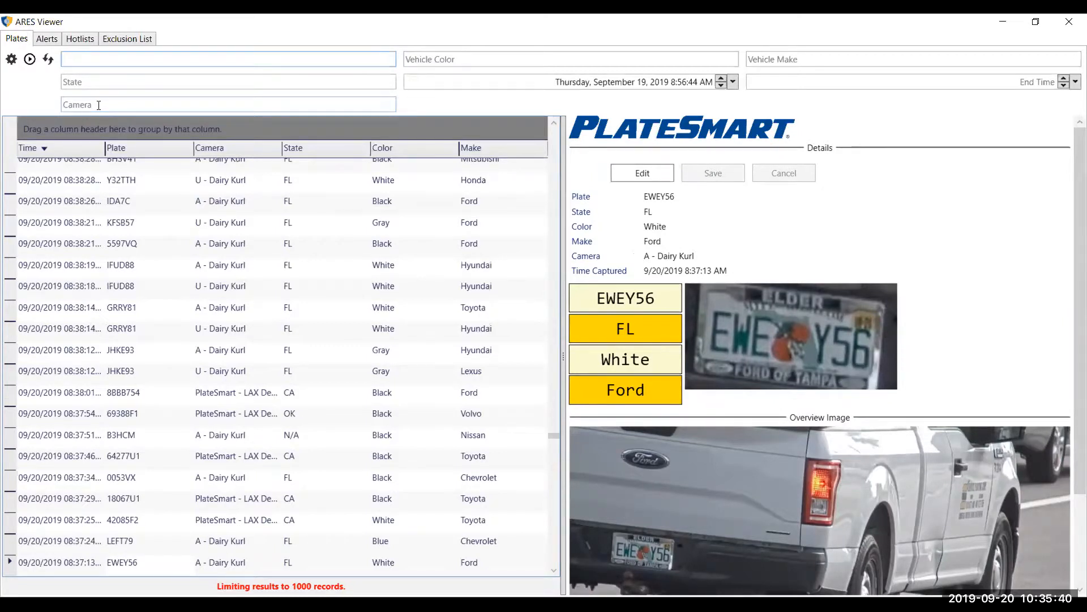
# Filter the captures by camera name "a", and clear that filter again.
pyautogui.click(100, 104)
pyautogui.write('a')
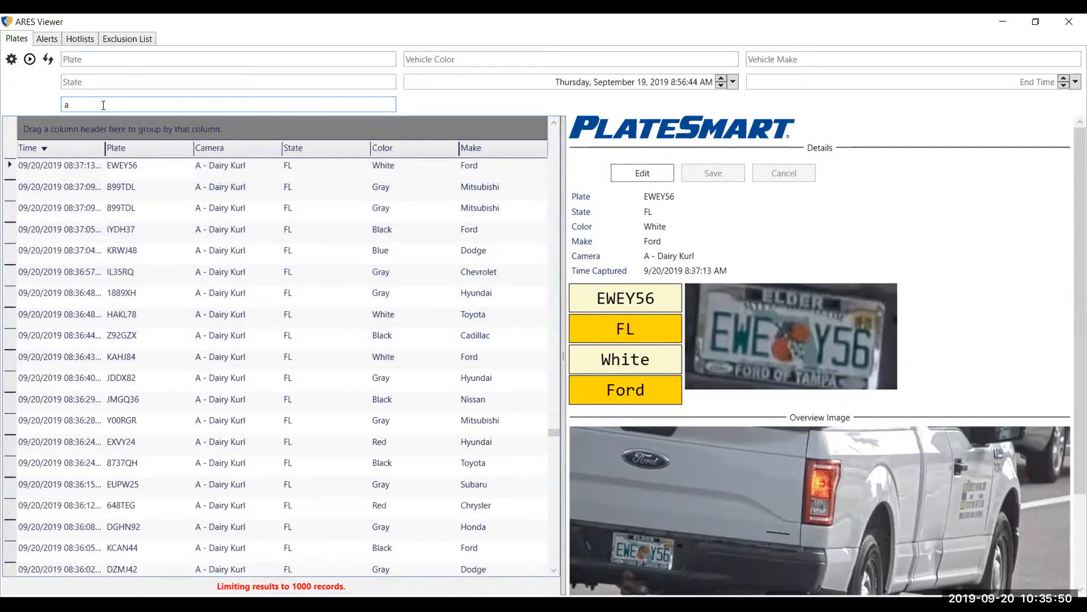
pyautogui.press('BackSpace')
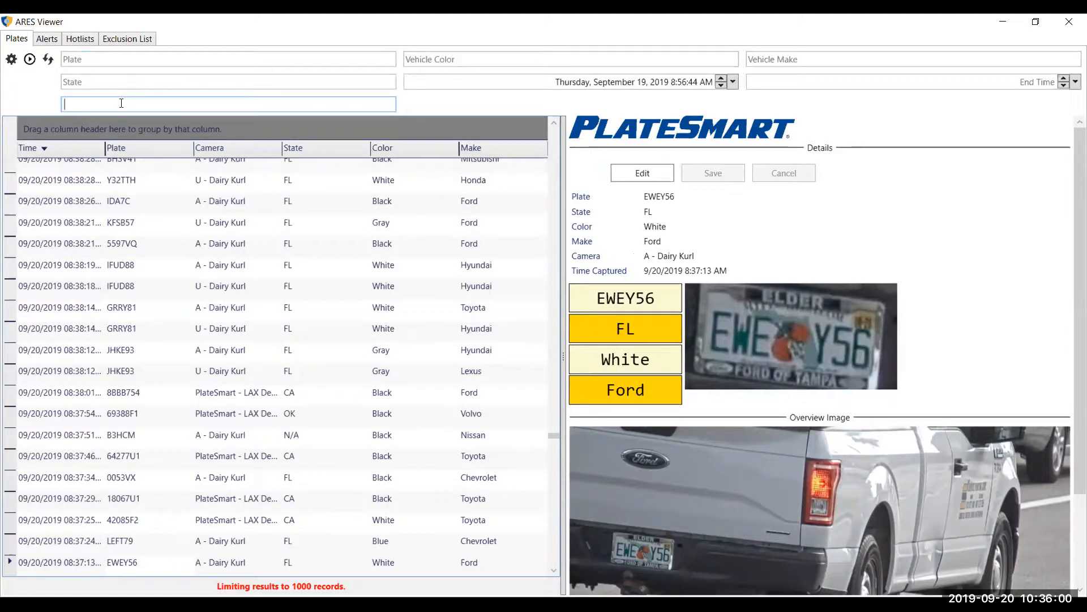
# Create a new hotlist entry under the Hotlist policy with the alert tag 12341214.
pyautogui.click(87, 39)
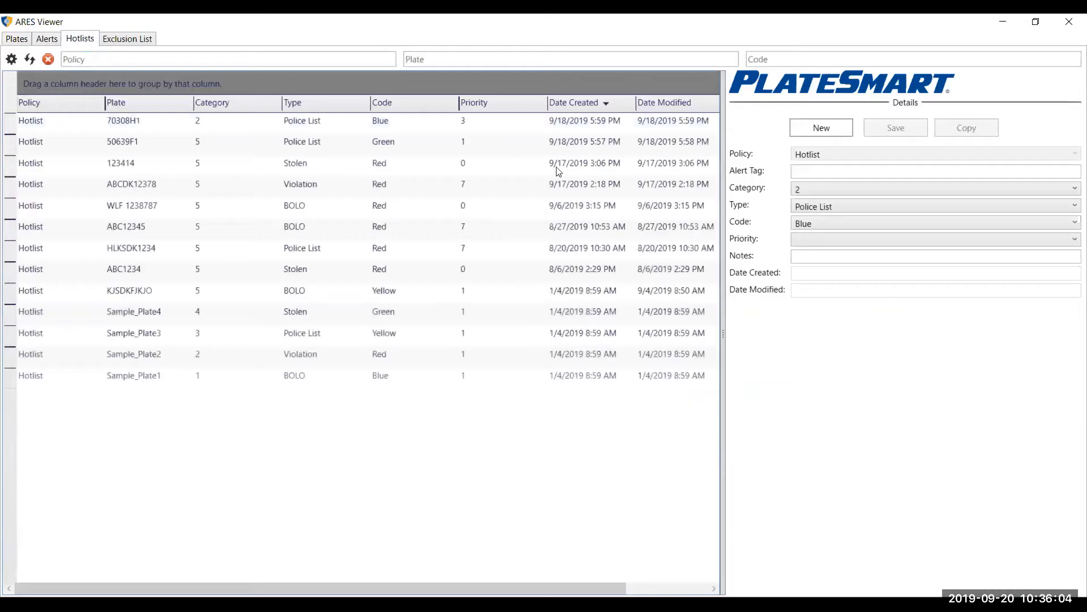
pyautogui.click(828, 130)
pyautogui.click(832, 154)
pyautogui.click(827, 169)
pyautogui.click(841, 173)
pyautogui.press('BackSpace')
pyautogui.press('BackSpace')
pyautogui.press('BackSpace')
pyautogui.press('BackSpace')
pyautogui.press('BackSpace')
pyautogui.press('BackSpace')
pyautogui.press('BackSpace')
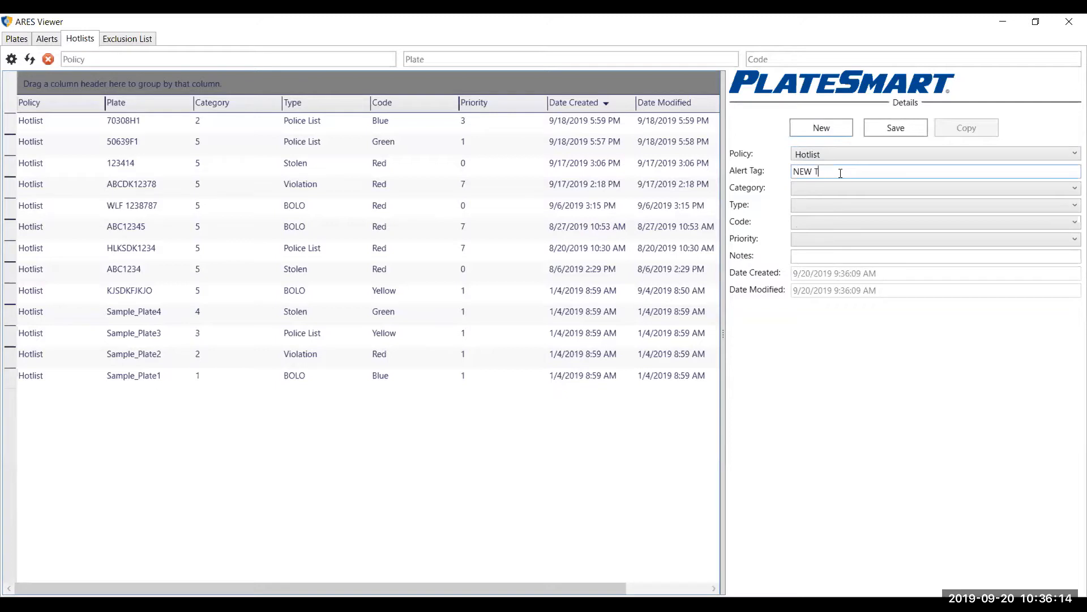
pyautogui.write('12341214')
# Enter "6 year old boy blue shirt blackk hair" as the notes of the new hotlist entry.
pyautogui.click(852, 256)
pyautogui.write('6 year old boy blue shirt ')
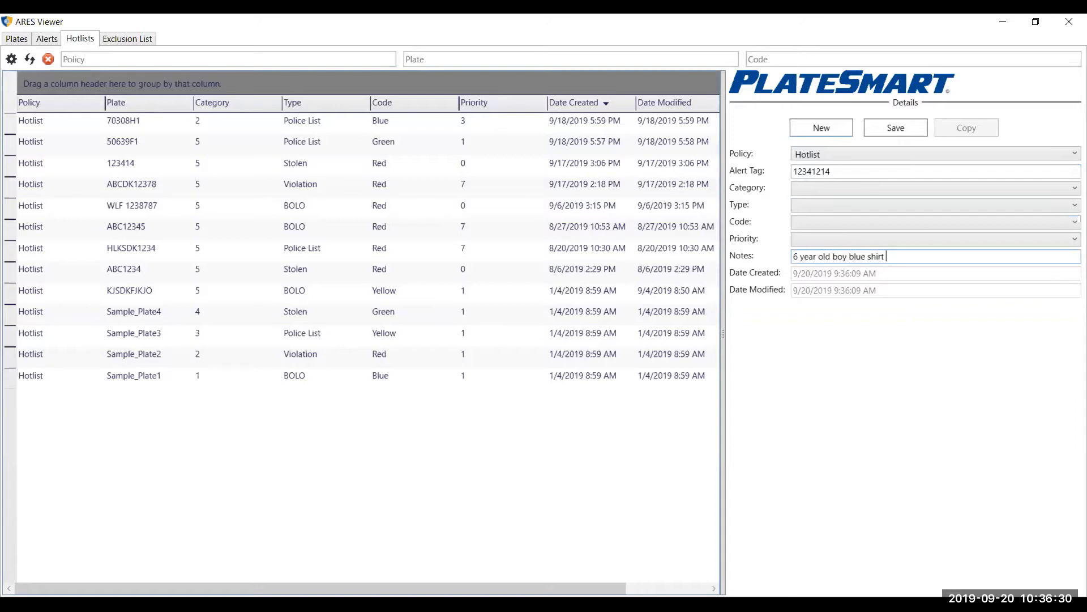
pyautogui.write('blackk hair')
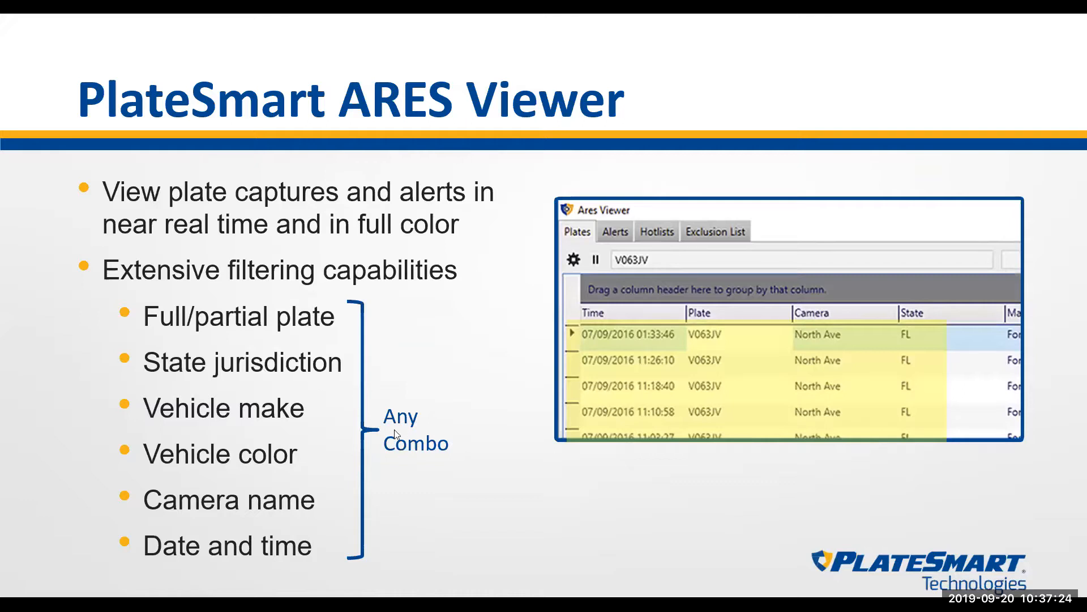
pyautogui.click(419, 450)
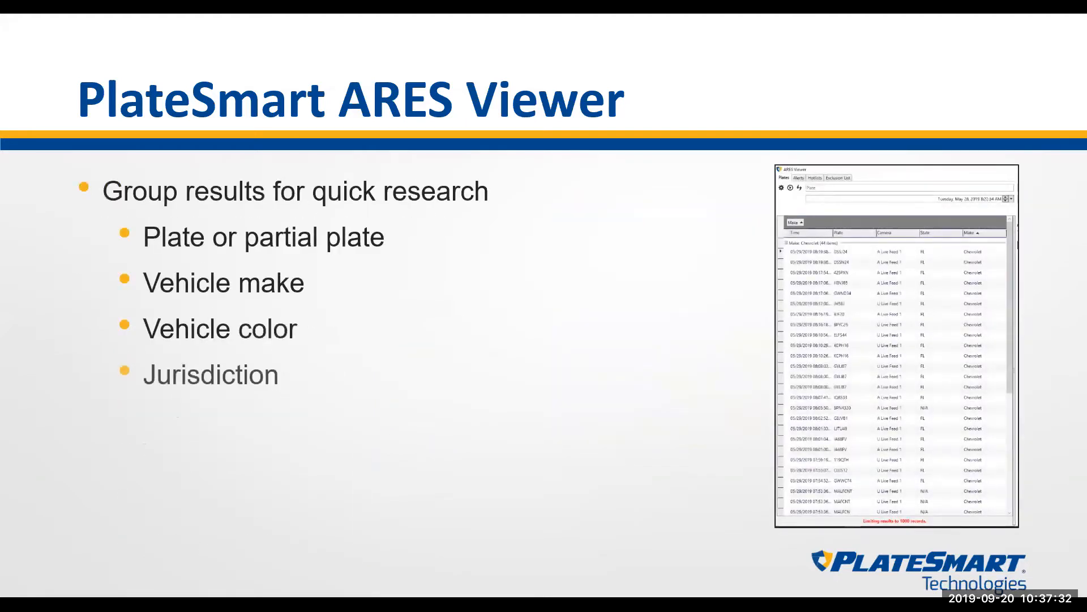
pyautogui.click(572, 464)
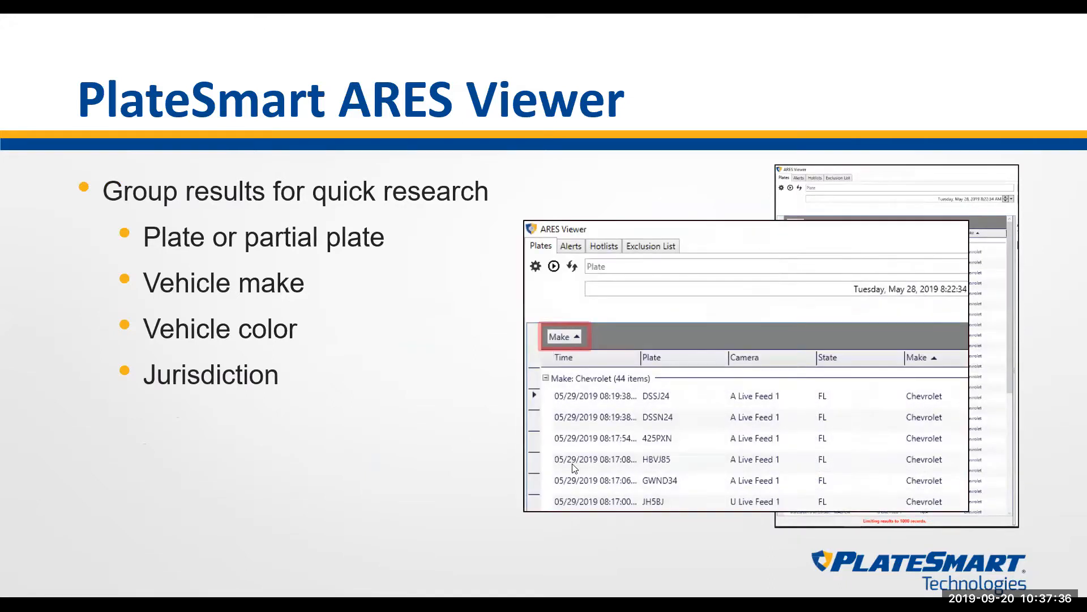